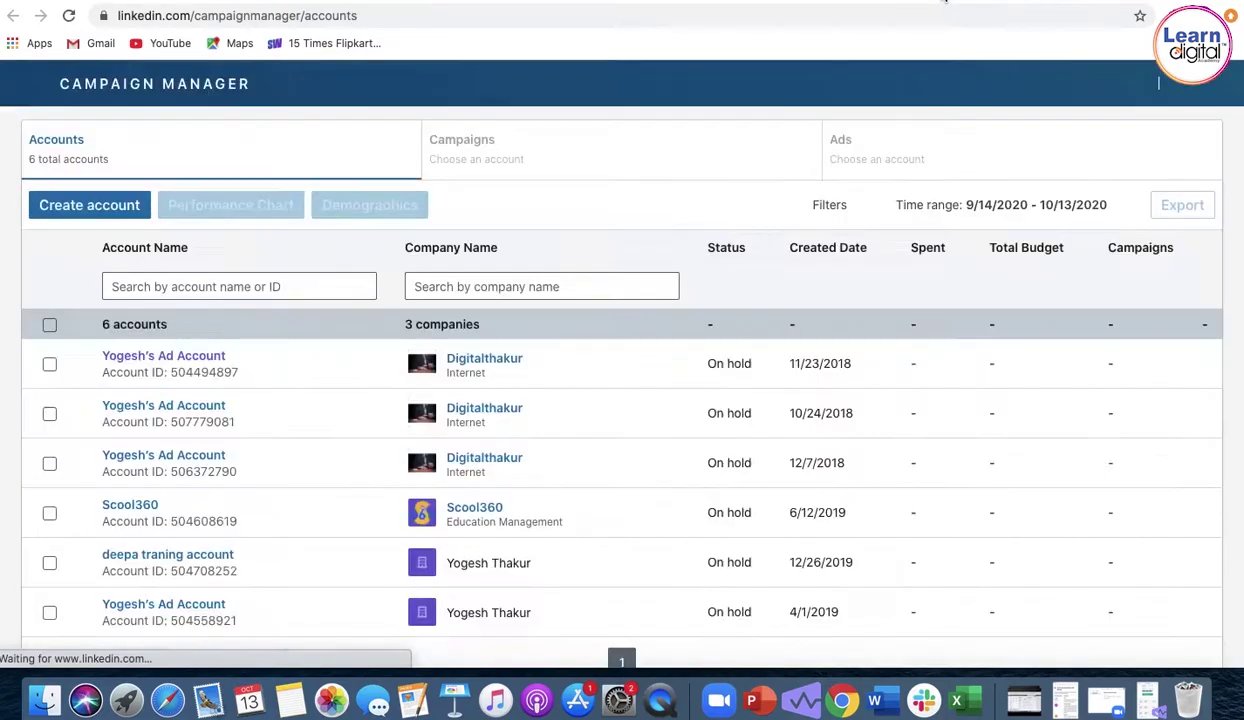
Return to the Campaign Manager tab and scroll up to the six-account Accounts table
left_click(945, 1)
left_click(1010, 3)
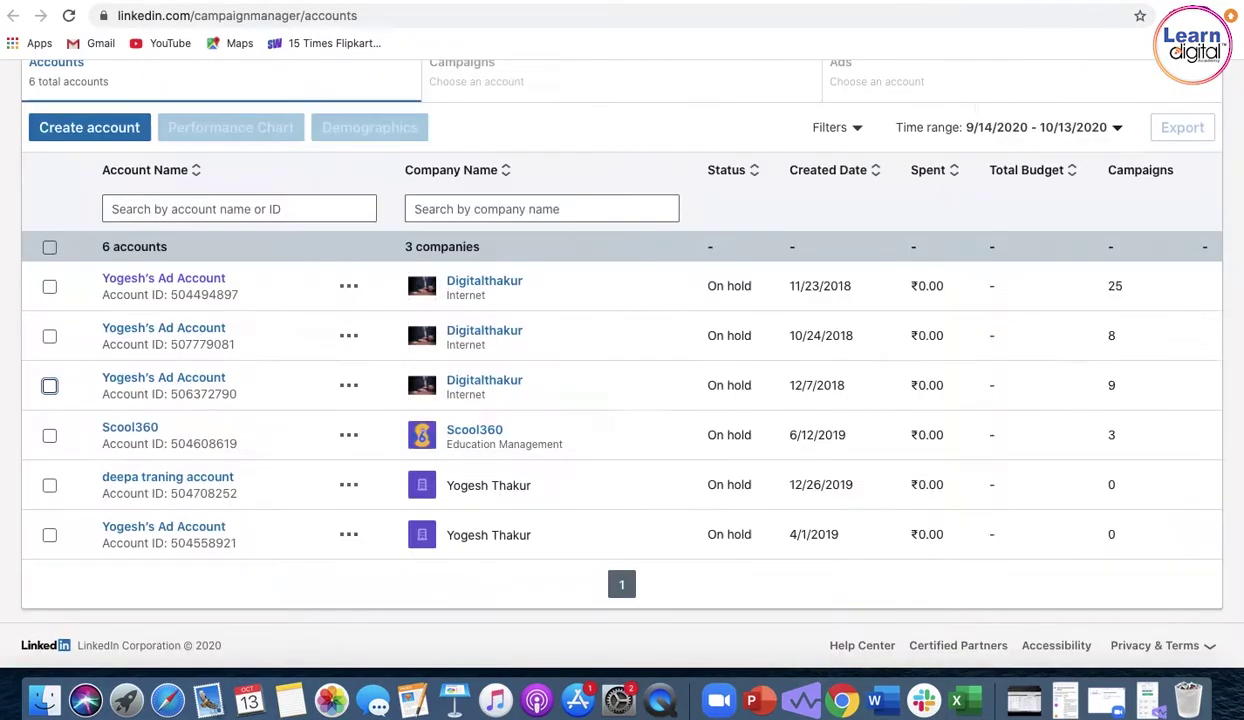
scroll(536, 145, "up", 2)
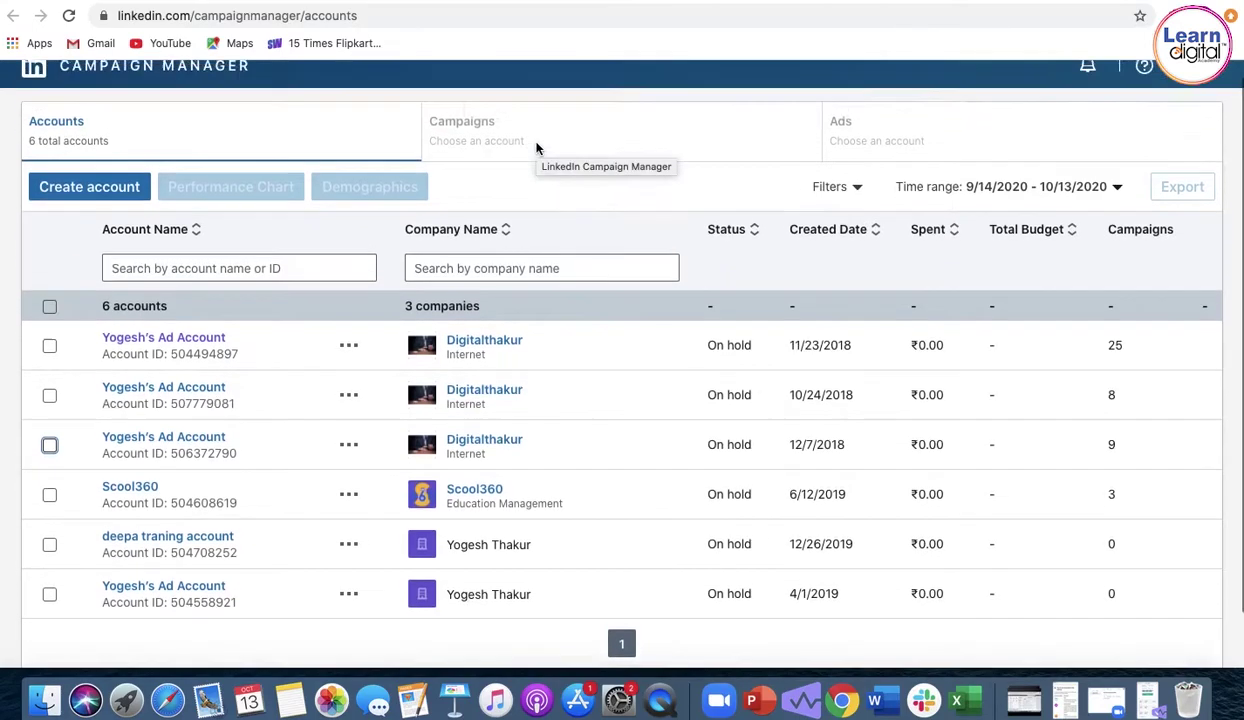
left_click(113, 196)
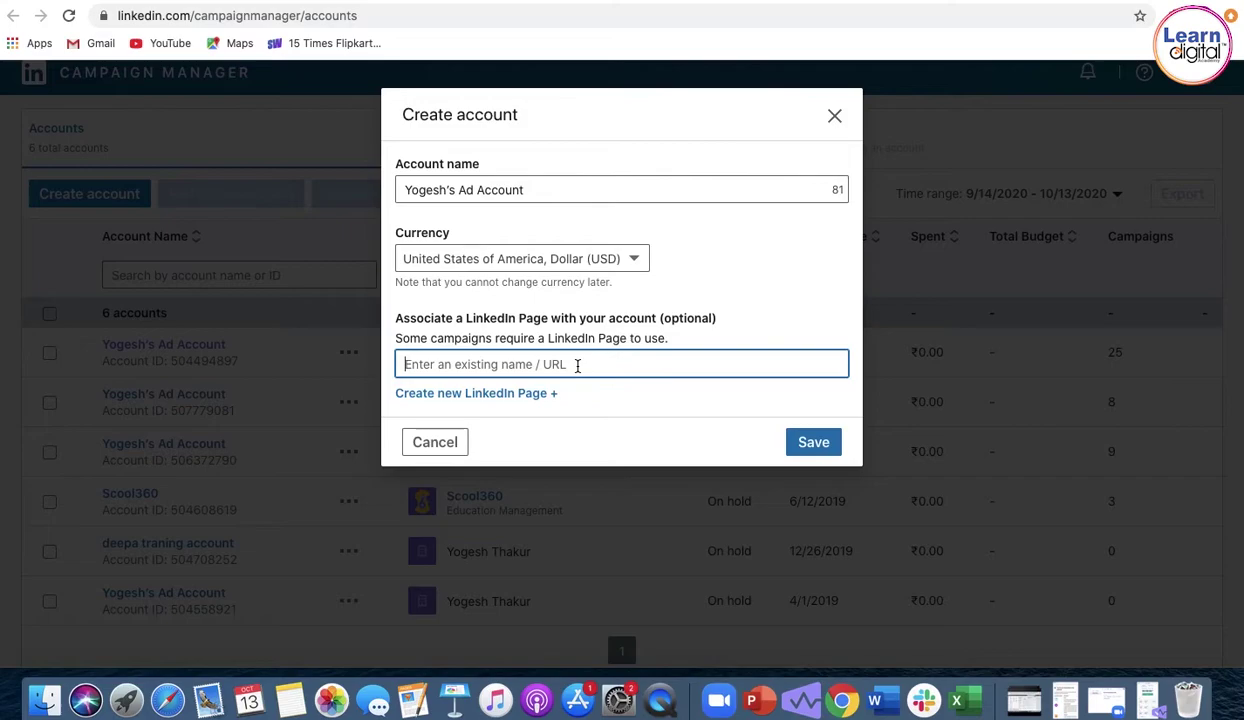
left_click(835, 117)
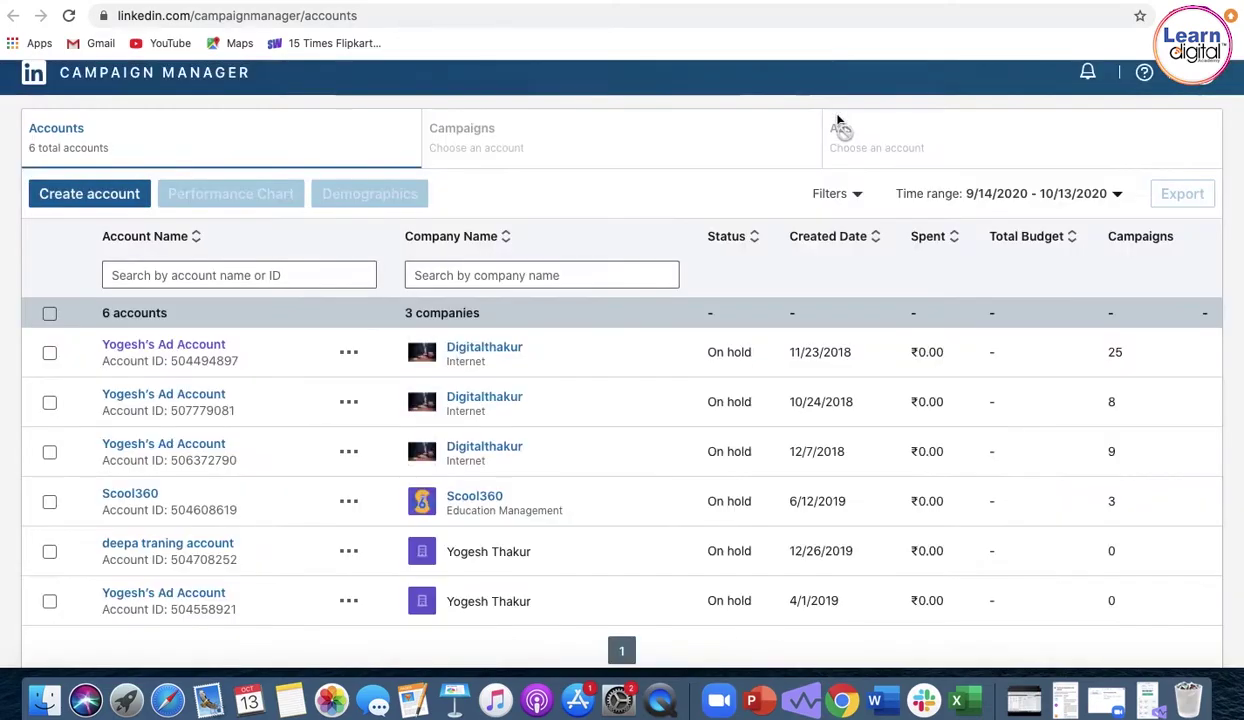
Open the first ad account's campaign groups and create a new campaign in Default Campaign Group
left_click(172, 347)
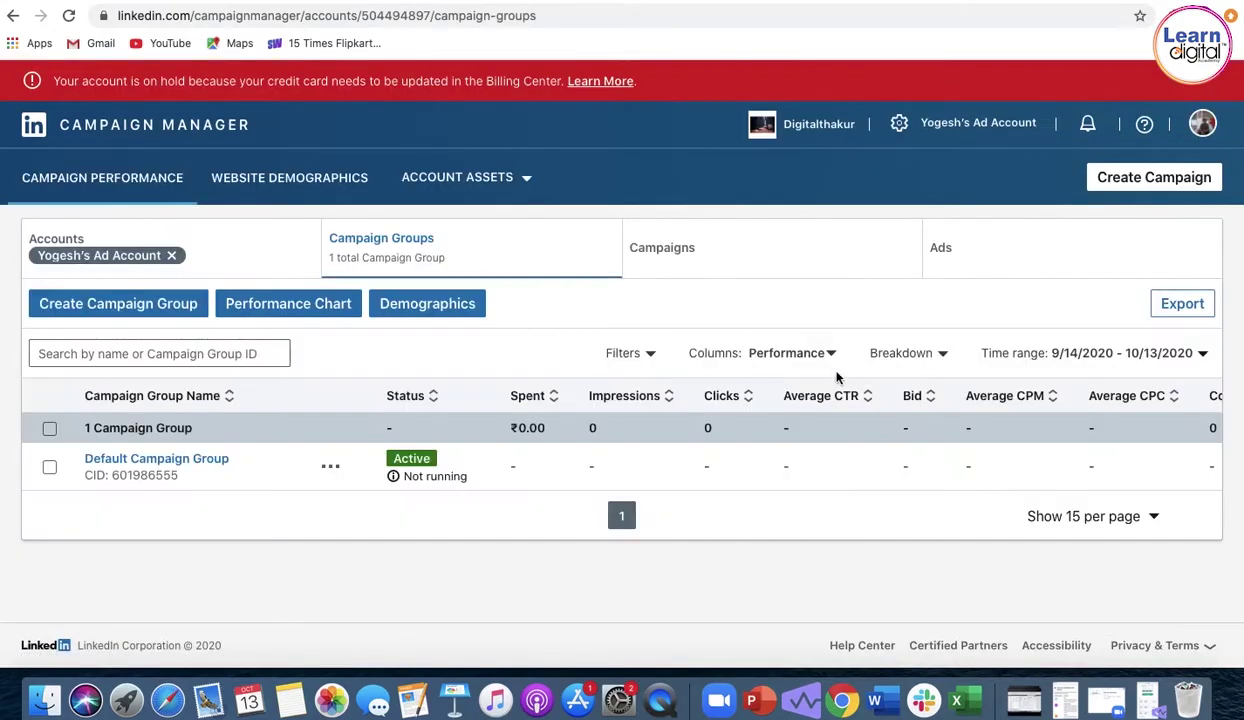
left_click(1148, 184)
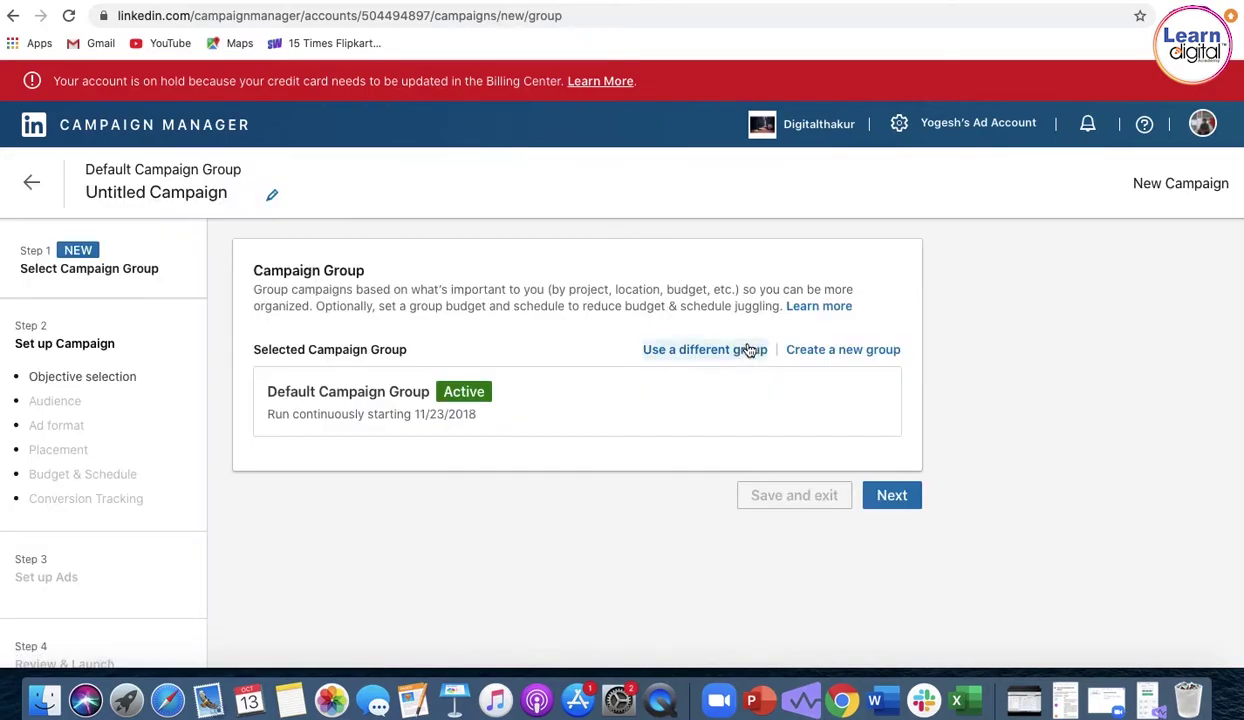
Go to Objective selection and review the Awareness, Consideration and Conversions objectives
left_click(97, 379)
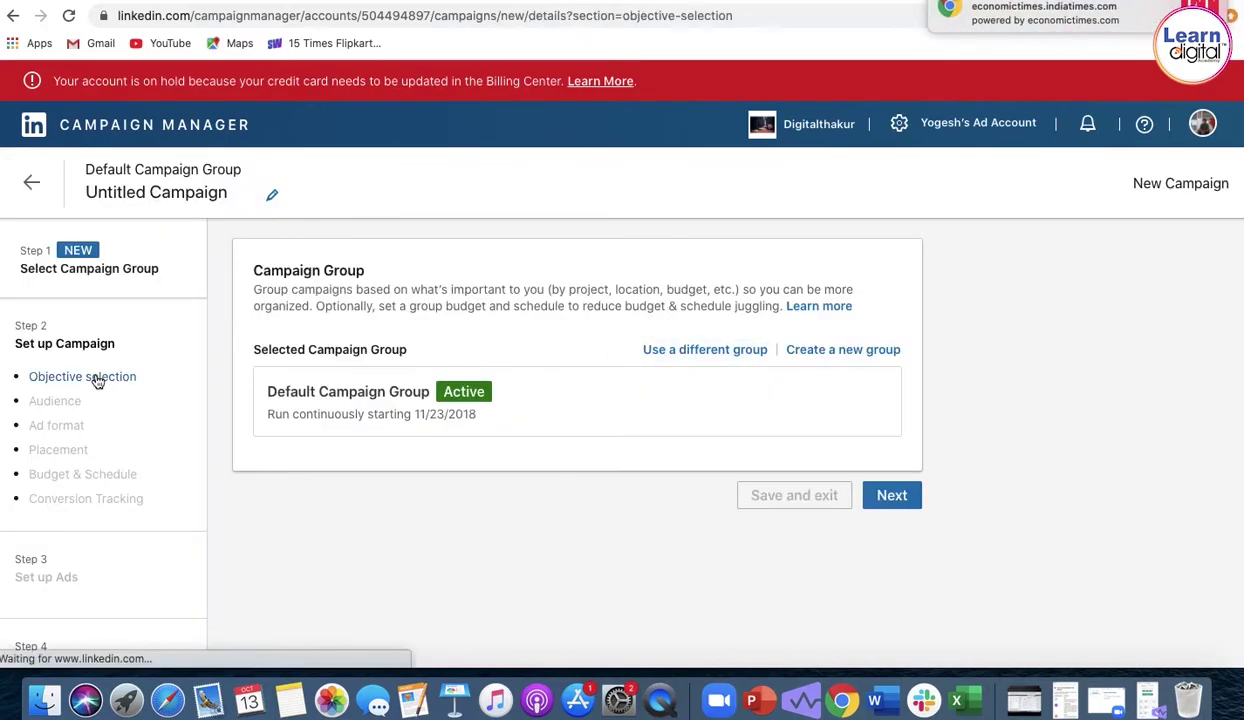
mouse_move(880, 440)
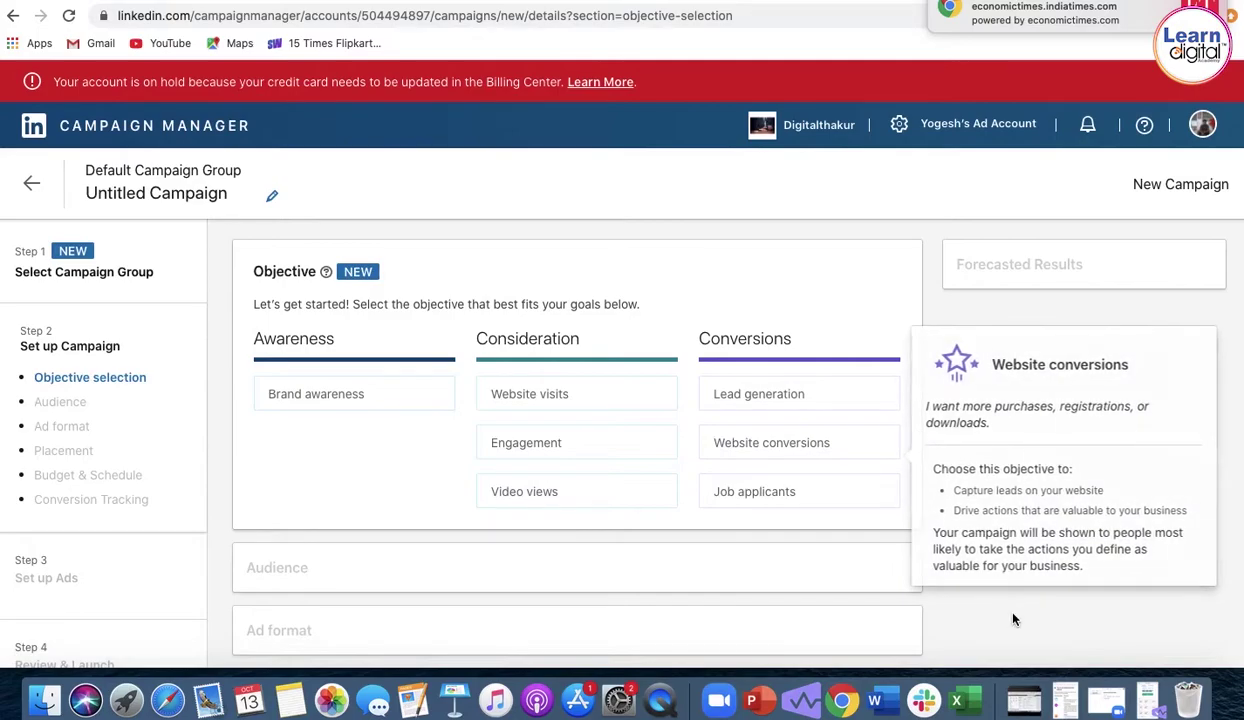
scroll(994, 636, "down", 1)
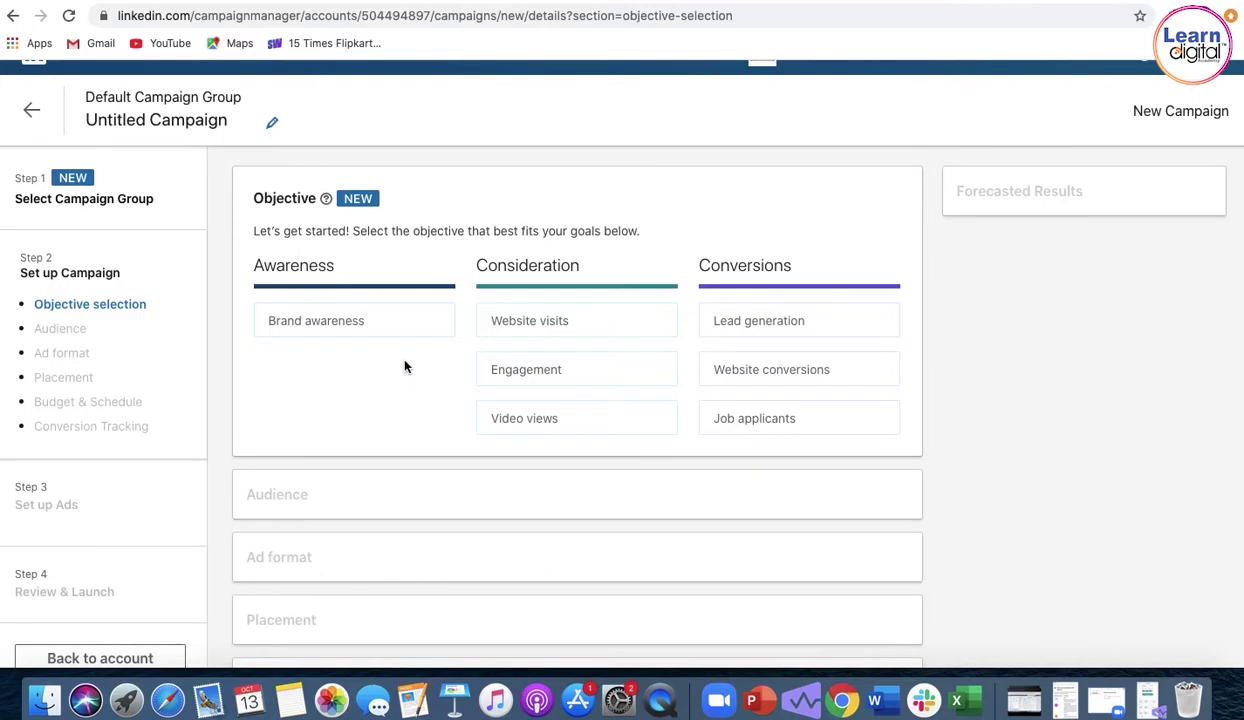
mouse_move(722, 327)
scroll(1009, 427, "down", 1)
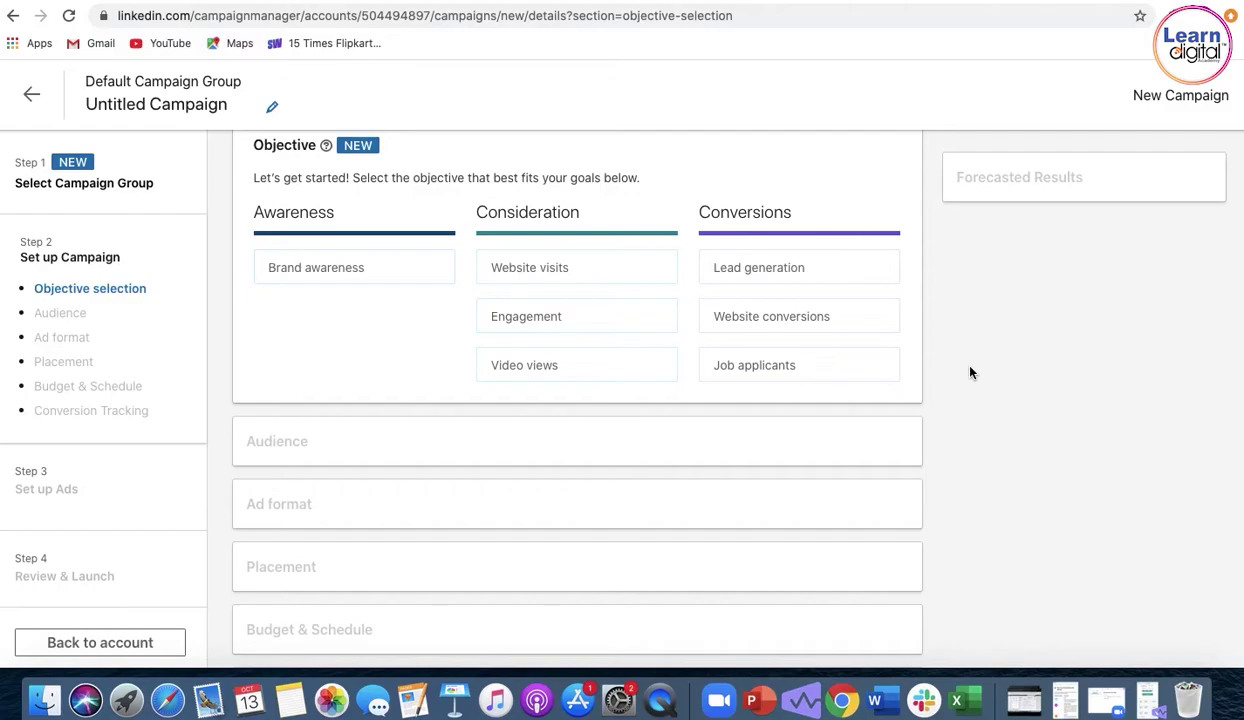
Choose Brand awareness as the objective and scroll down to the audience settings
mouse_move(343, 271)
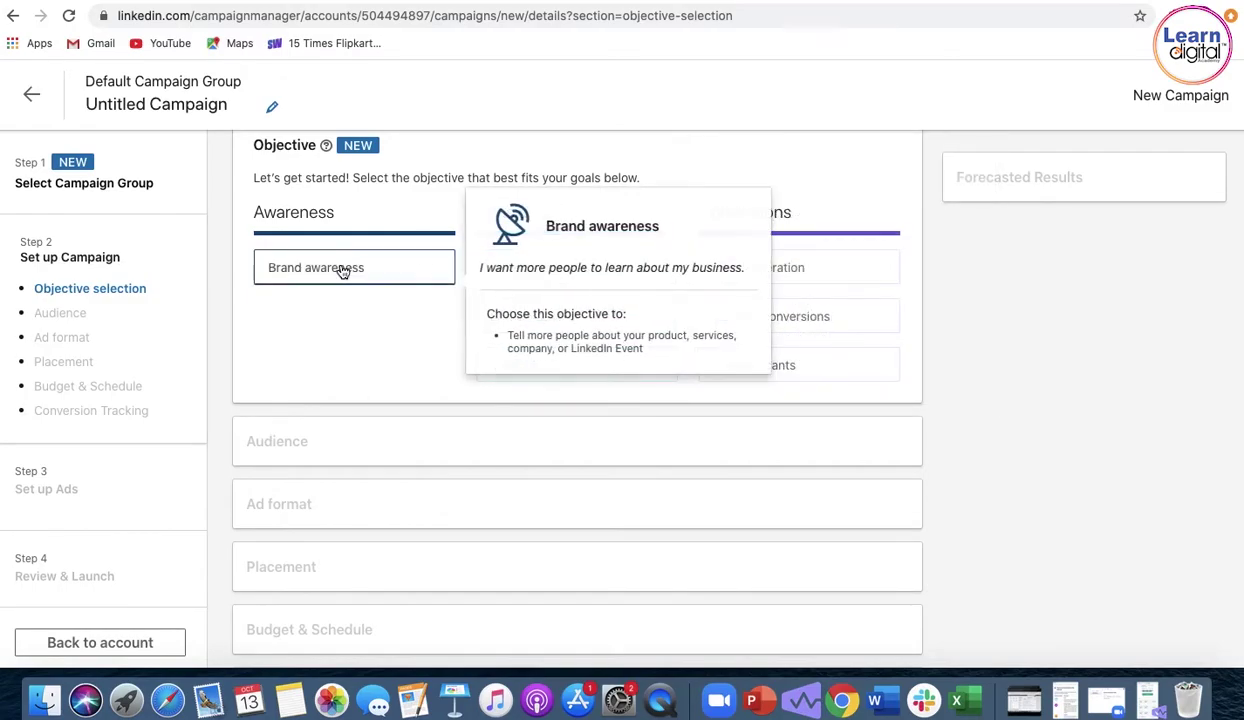
left_click(341, 268)
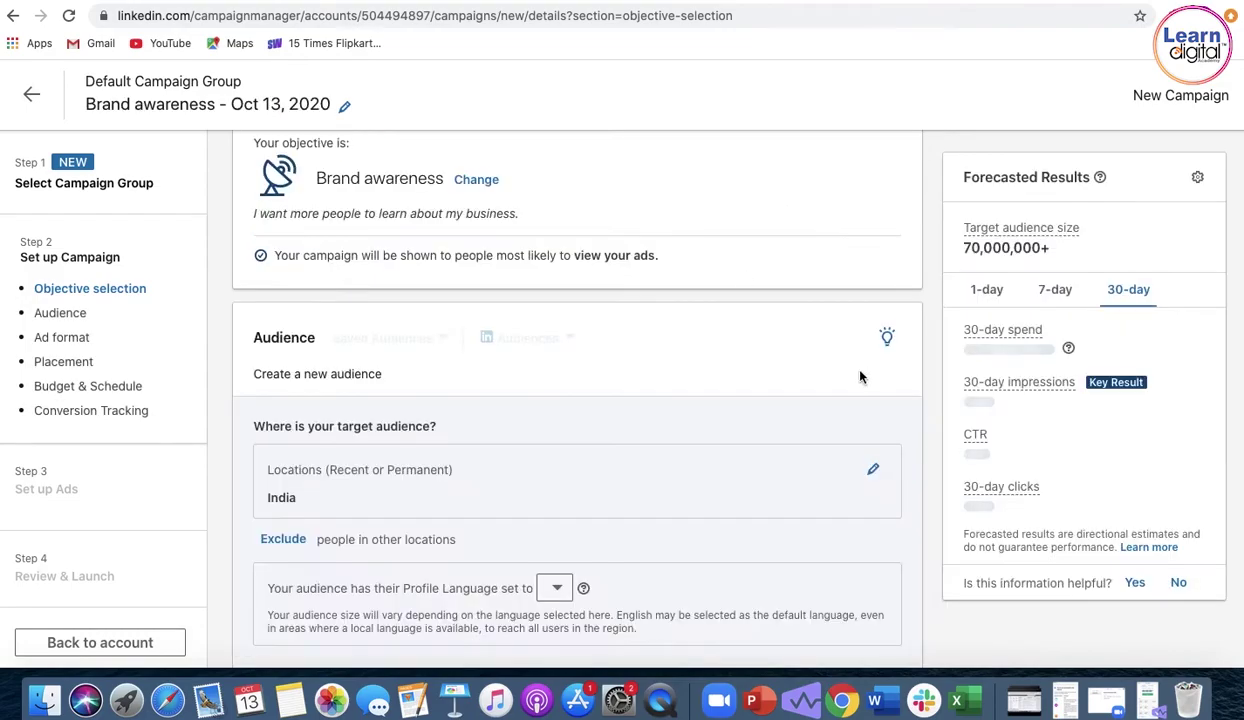
scroll(933, 370, "down", 3)
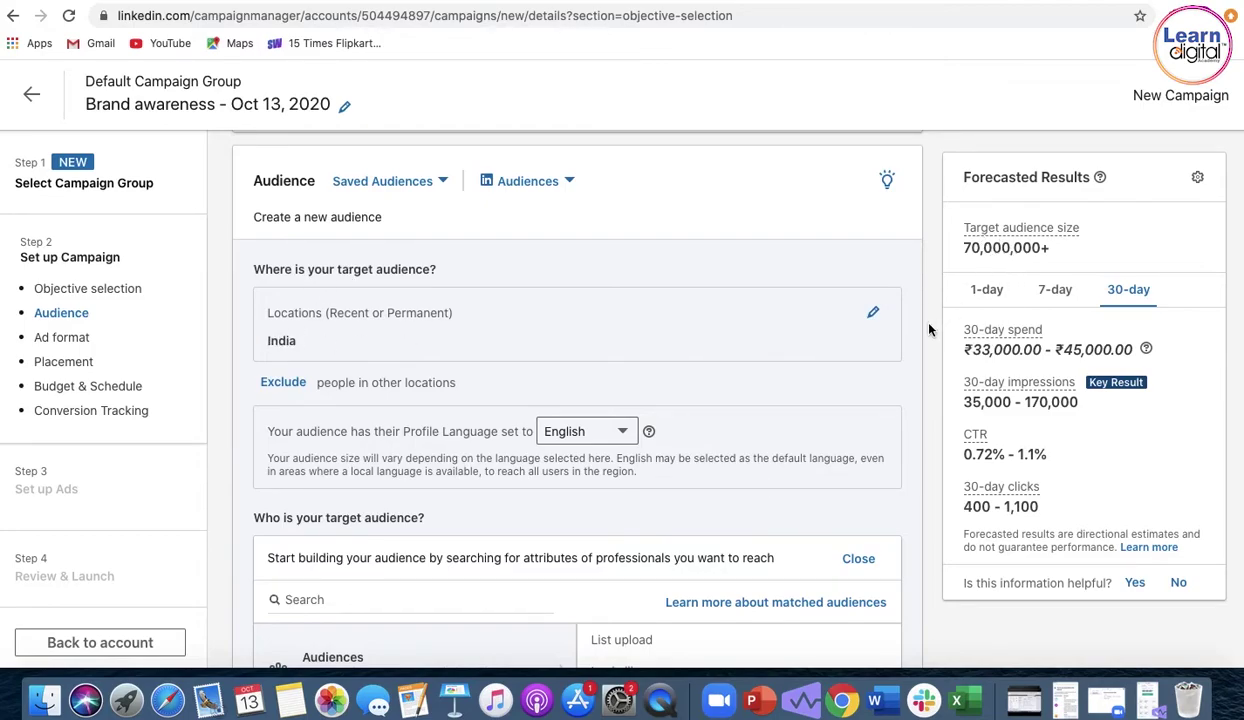
scroll(928, 330, "down", 2)
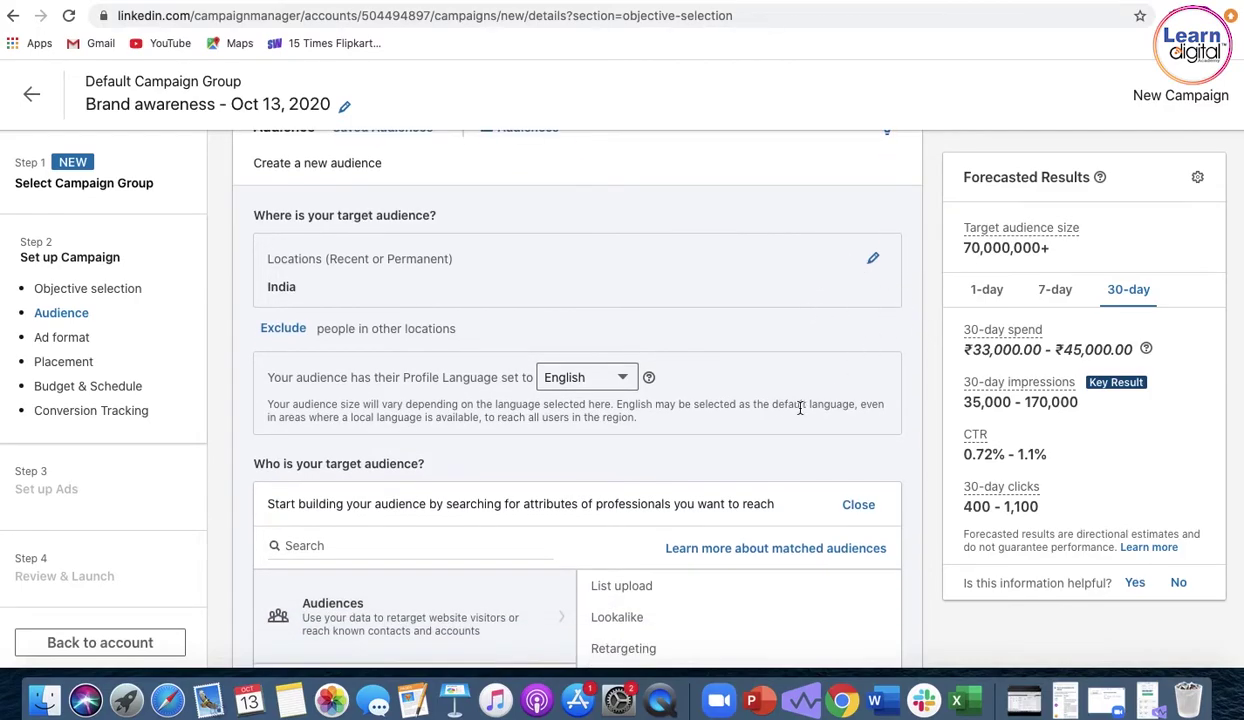
Check the location targeting, keeping India, and return to the 'Who is your target audience?' section
left_click(871, 257)
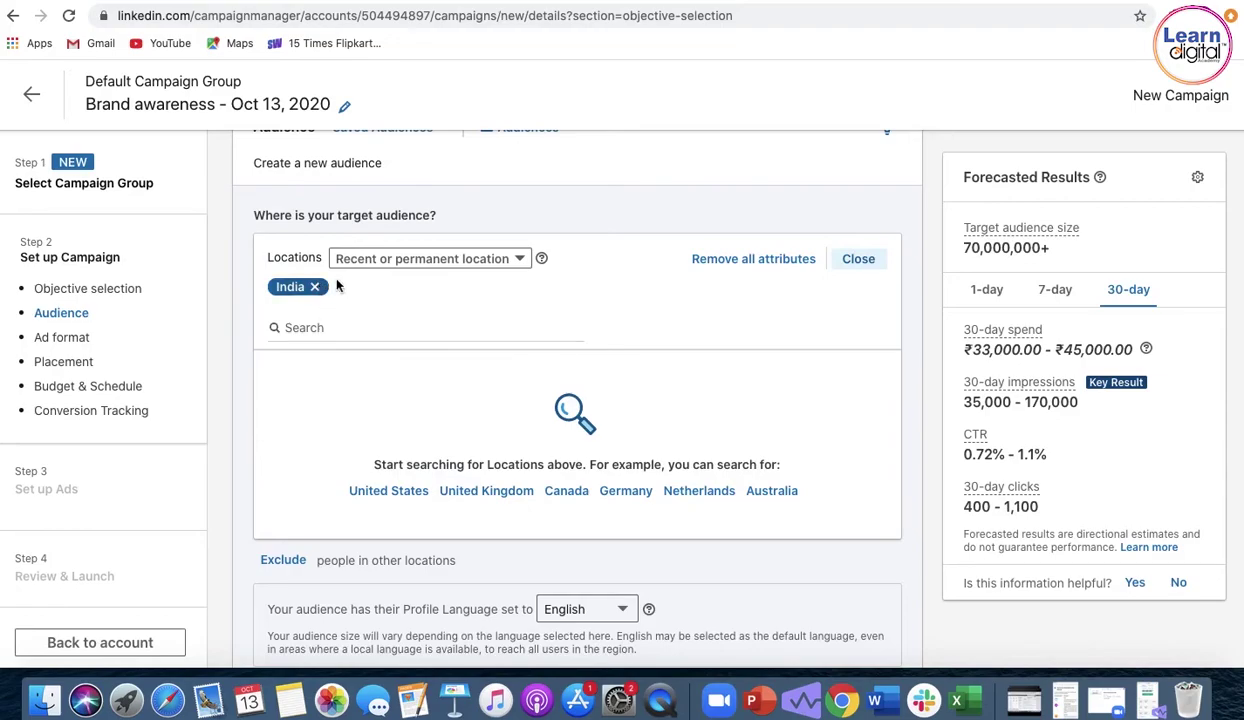
left_click(856, 259)
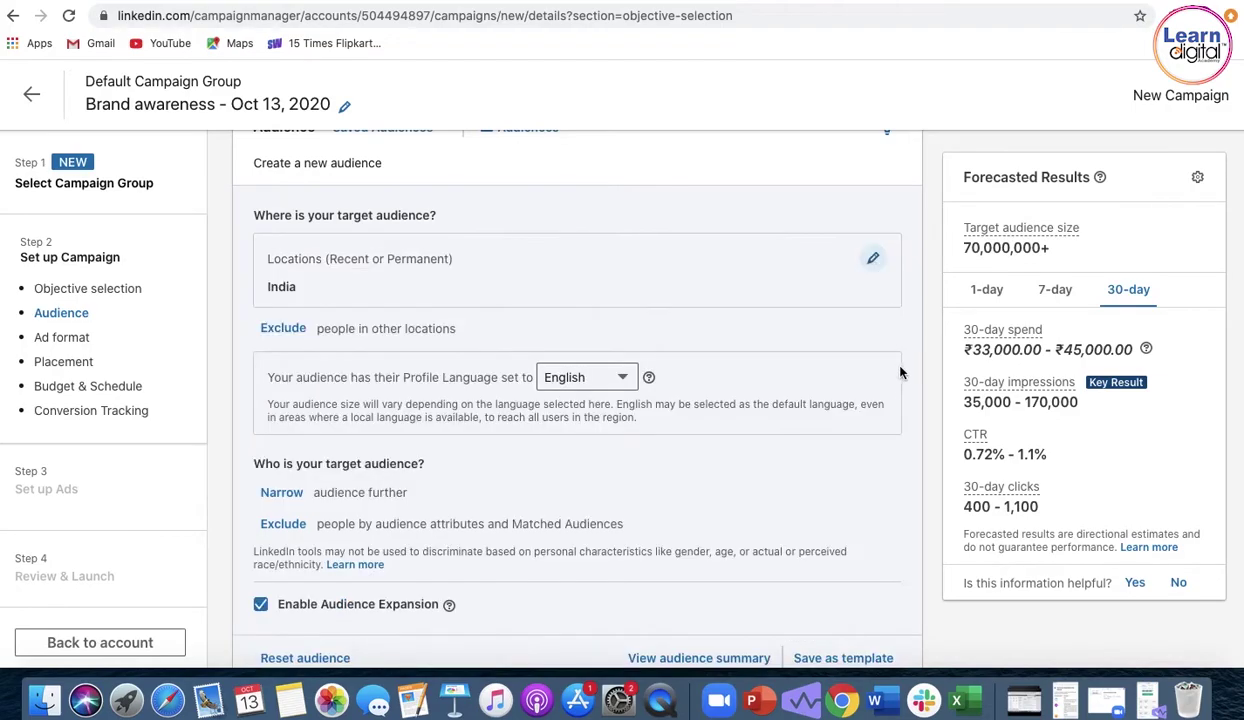
scroll(928, 383, "down", 6)
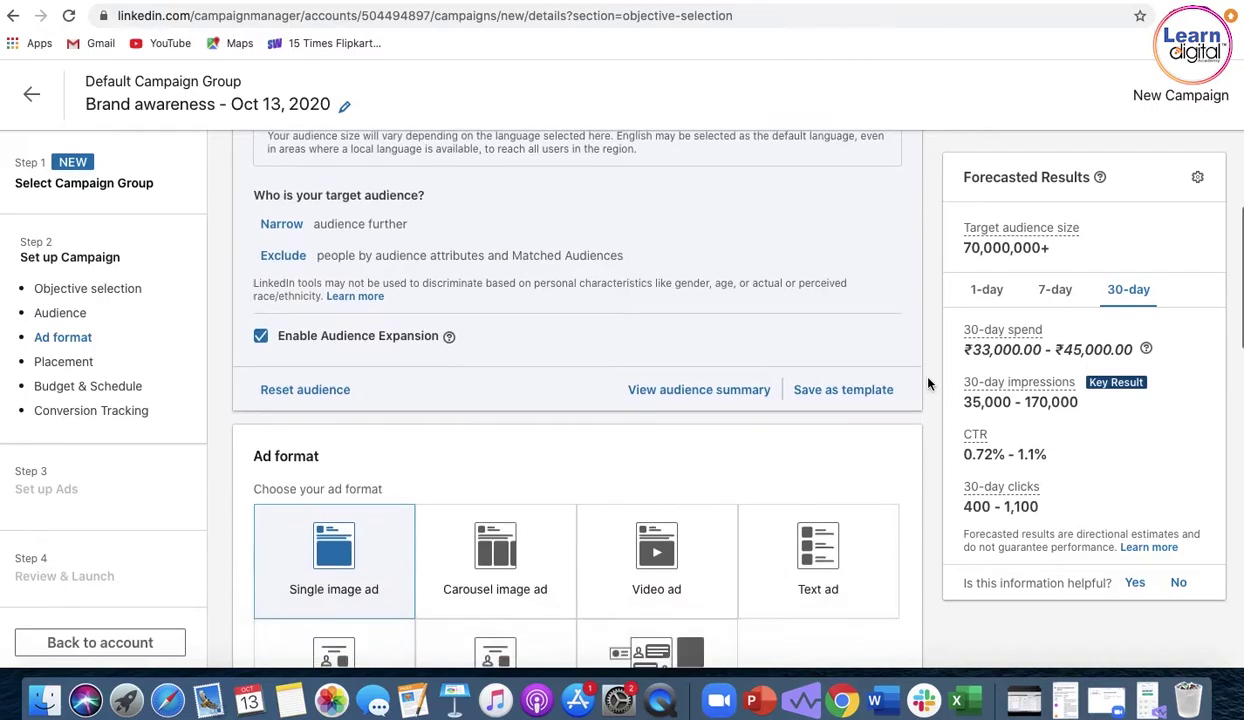
scroll(928, 383, "up", 4)
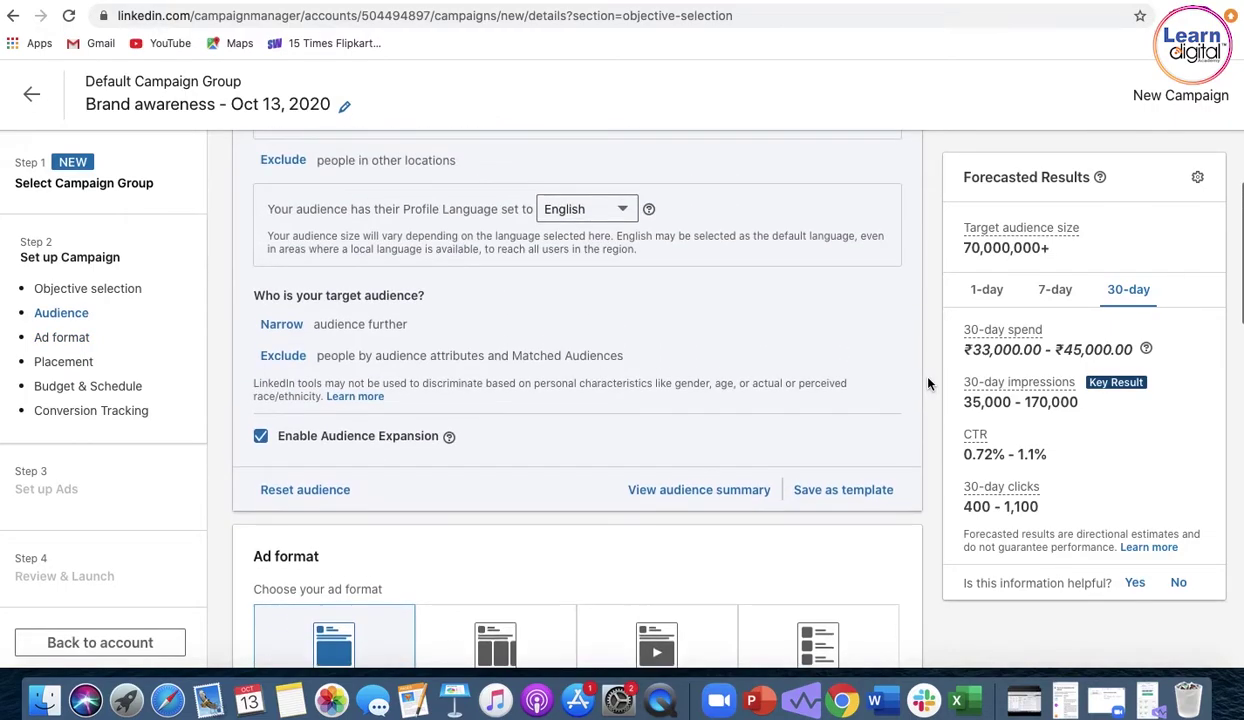
scroll(928, 383, "up", 1)
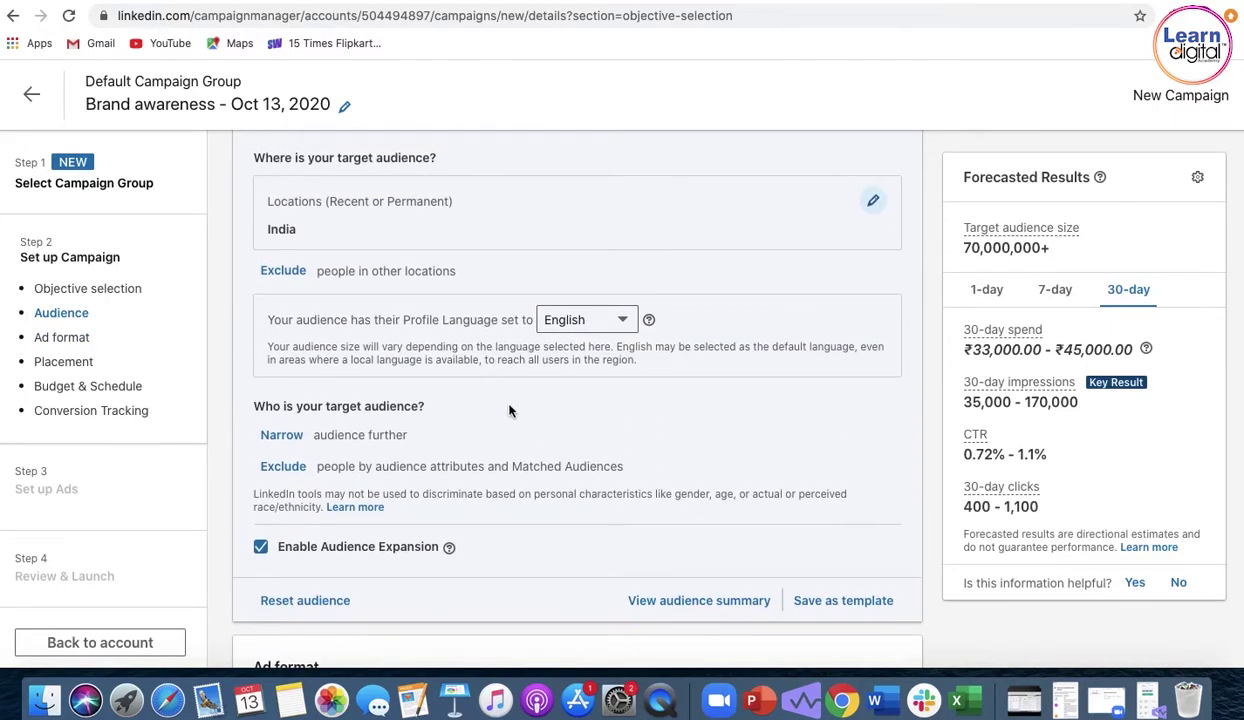
Open Narrow audience further and show the Company-based audience attributes
left_click(280, 436)
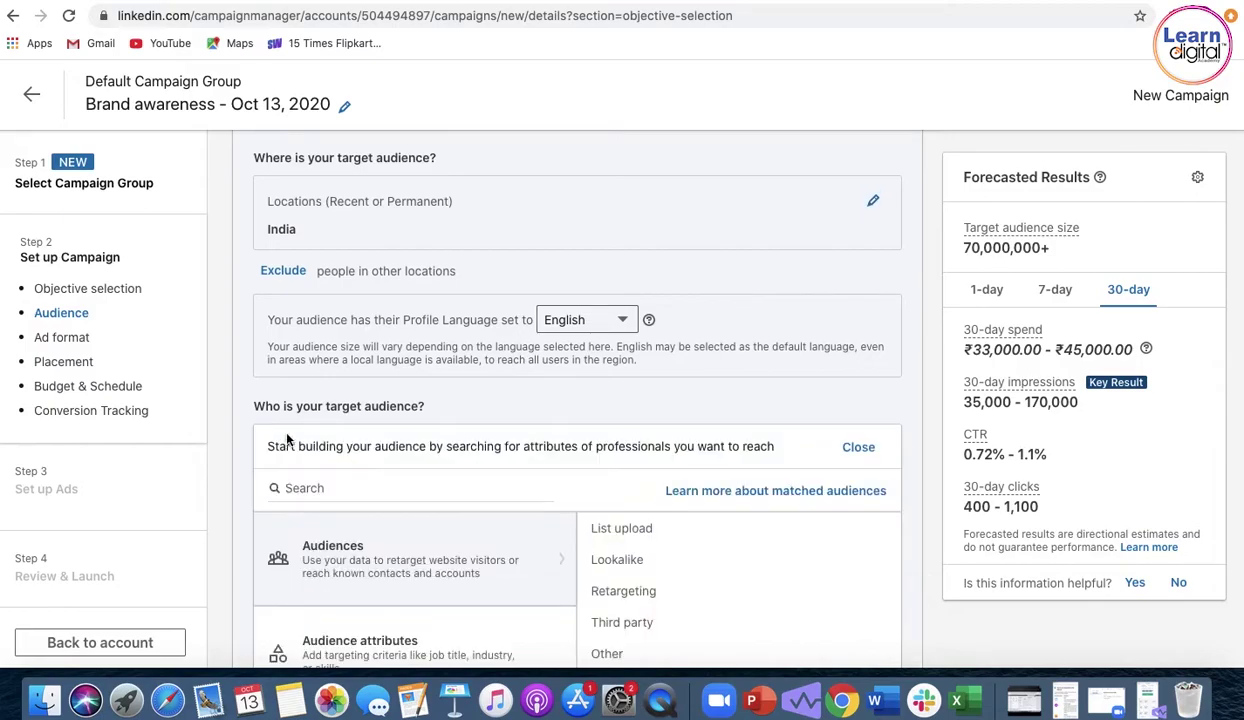
scroll(287, 440, "down", 5)
mouse_move(417, 397)
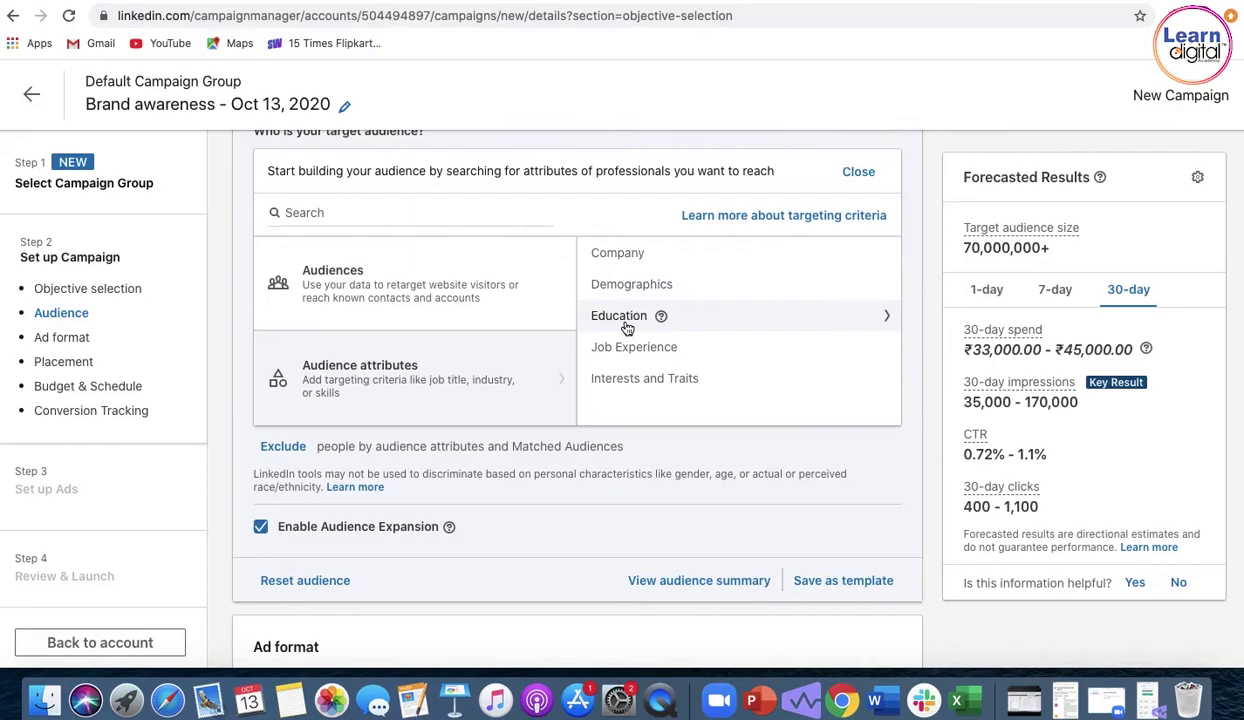
left_click(630, 256)
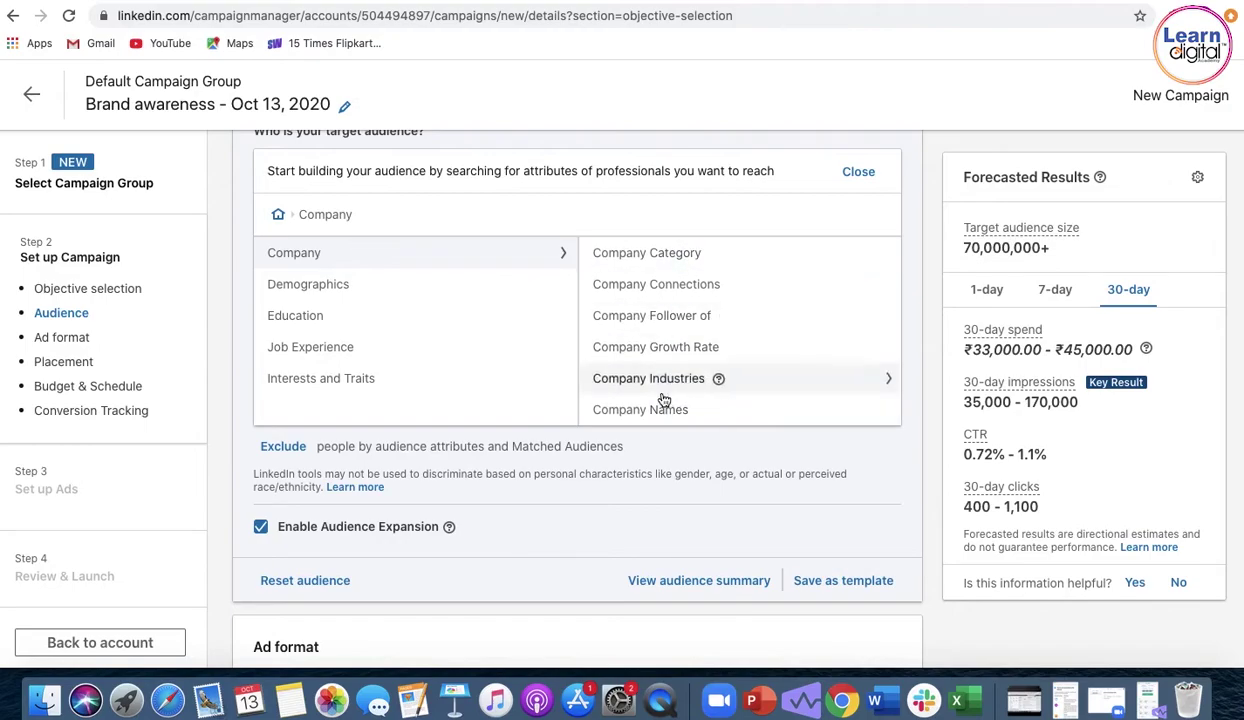
Browse the Company Category options, then go back to the Company attribute list
left_click(651, 256)
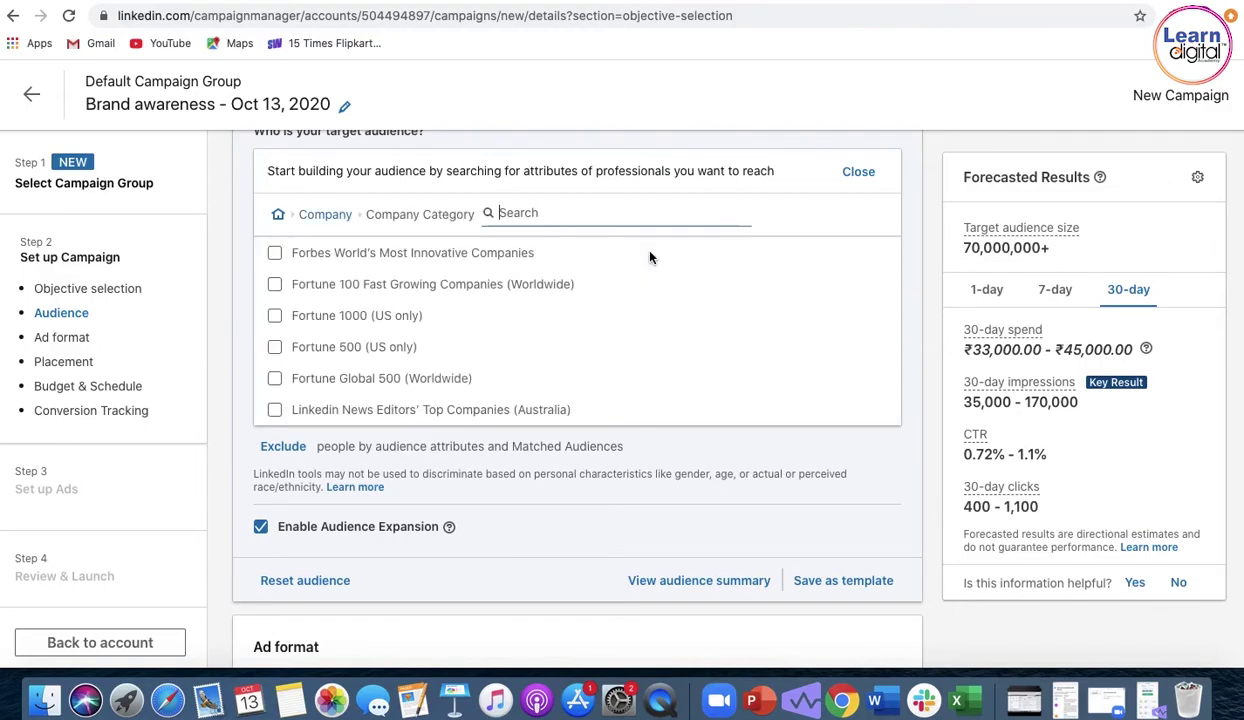
scroll(596, 310, "down", 2)
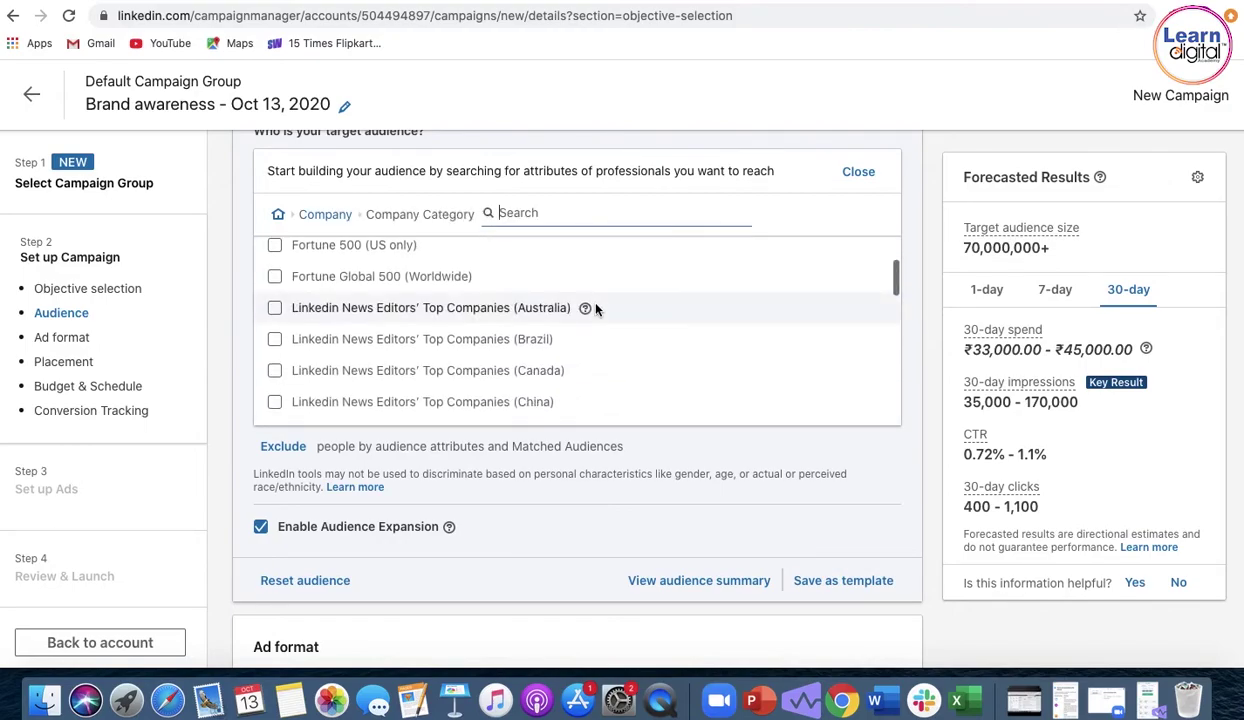
scroll(596, 310, "down", 1)
scroll(596, 310, "up", 2)
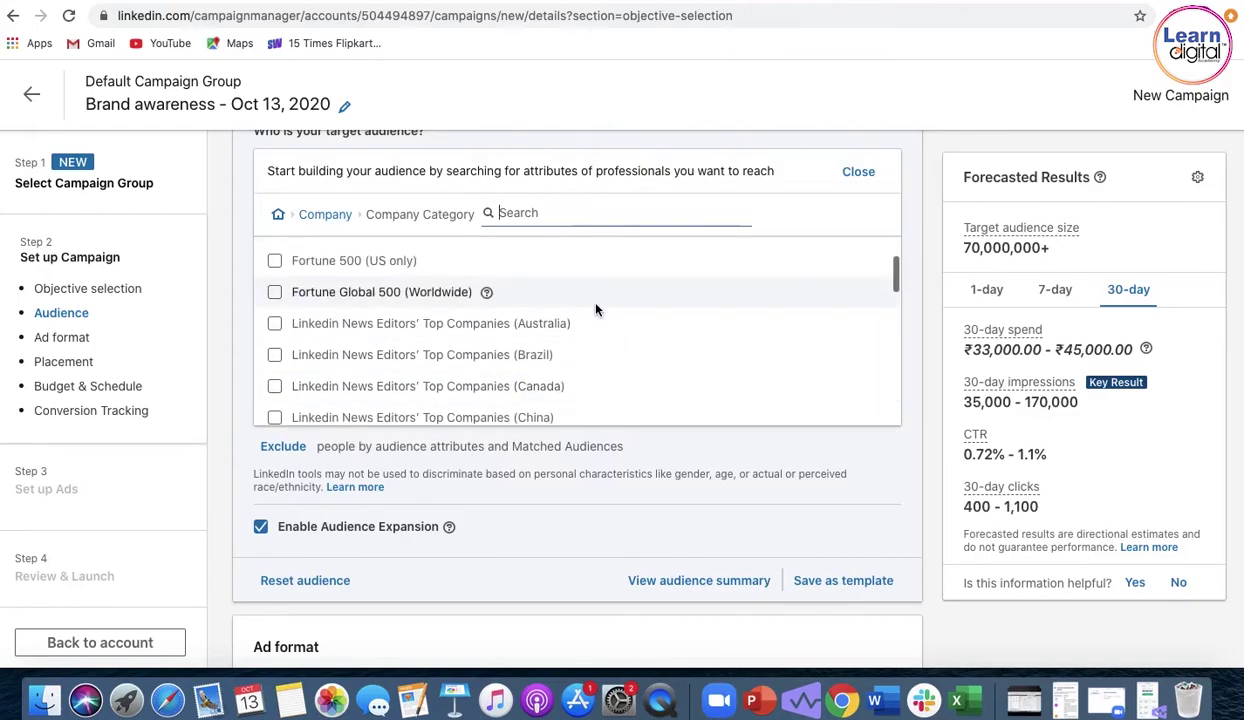
scroll(596, 310, "up", 3)
scroll(596, 310, "up", 1)
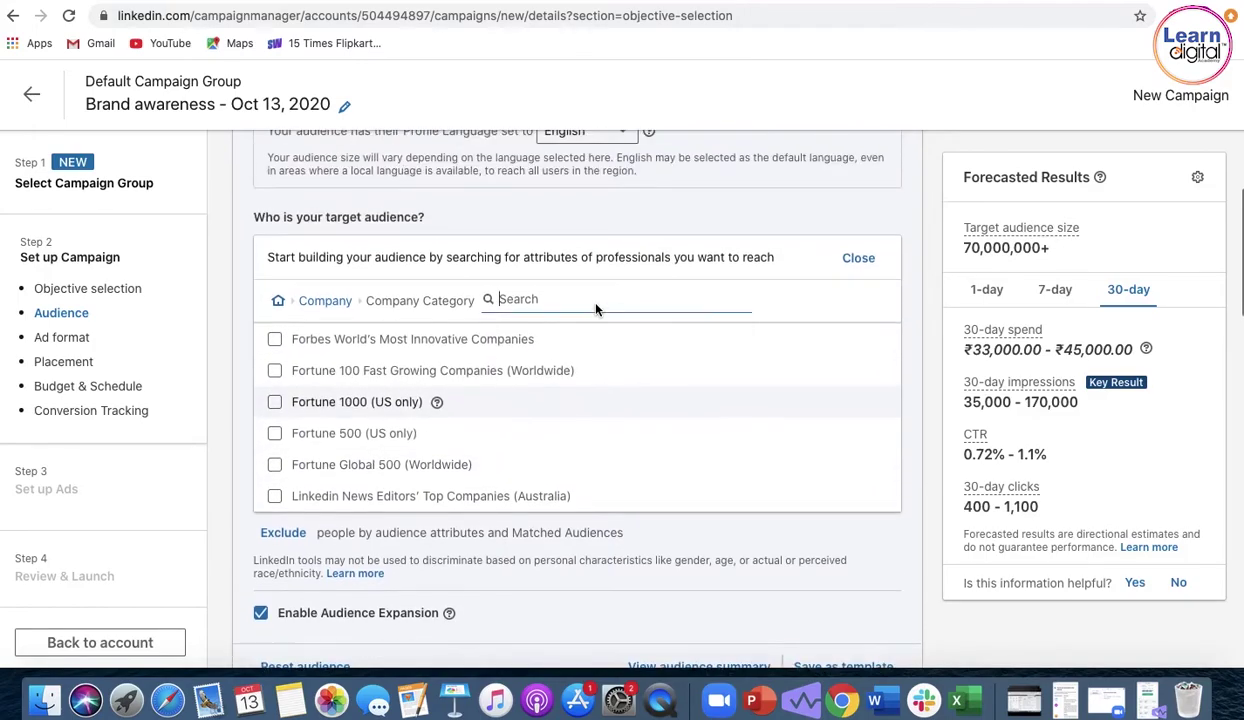
scroll(596, 310, "down", 1)
left_click(335, 199)
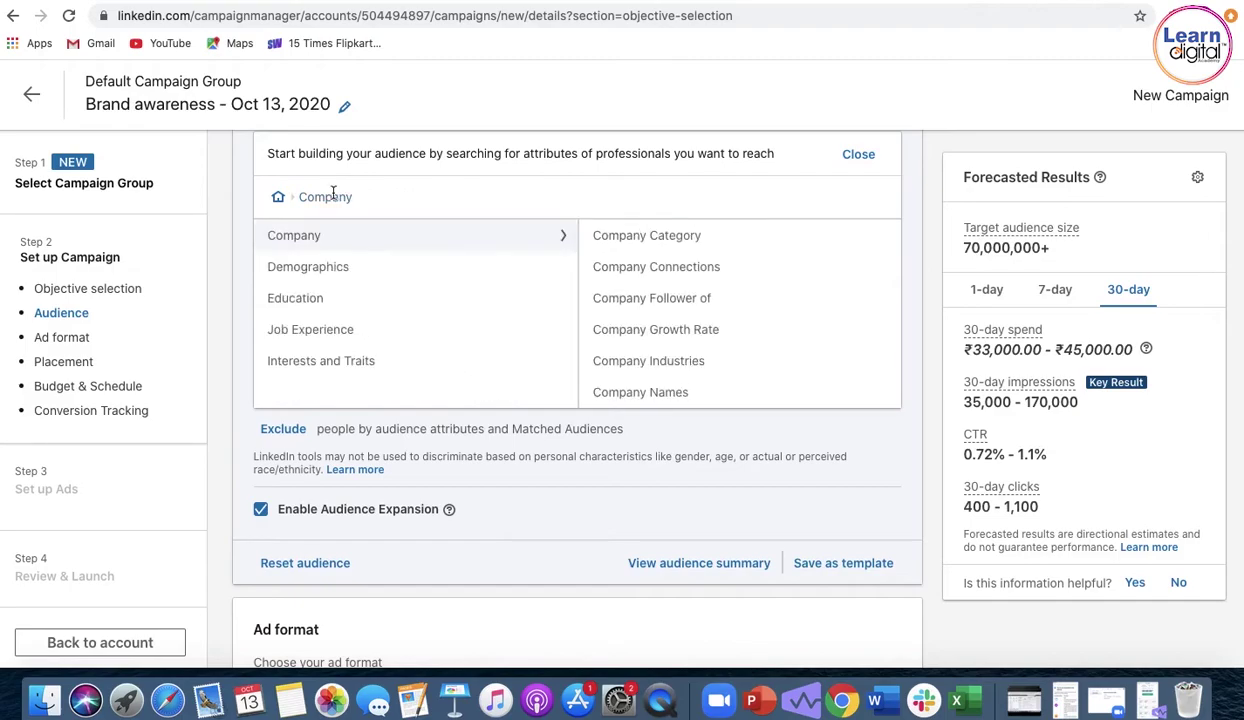
Search 'infos' in Company Connections, view Company Growth Rate, and return to Company
left_click(672, 265)
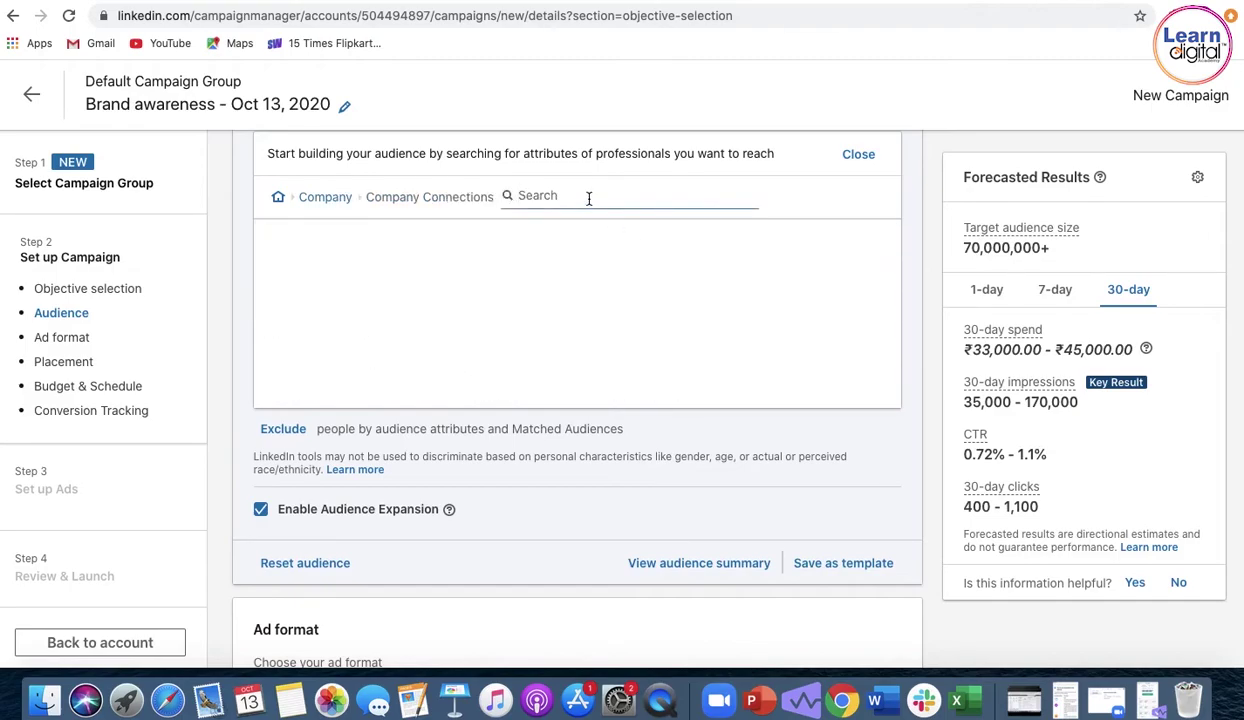
type("infos")
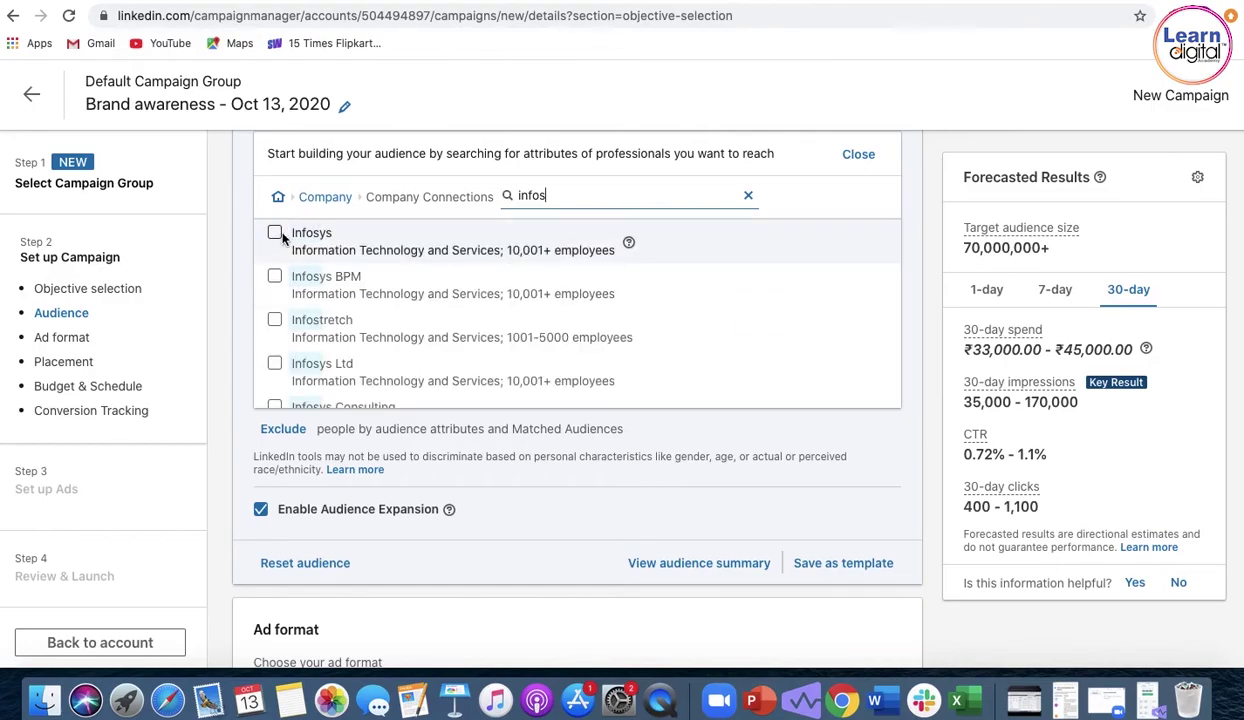
left_click(338, 201)
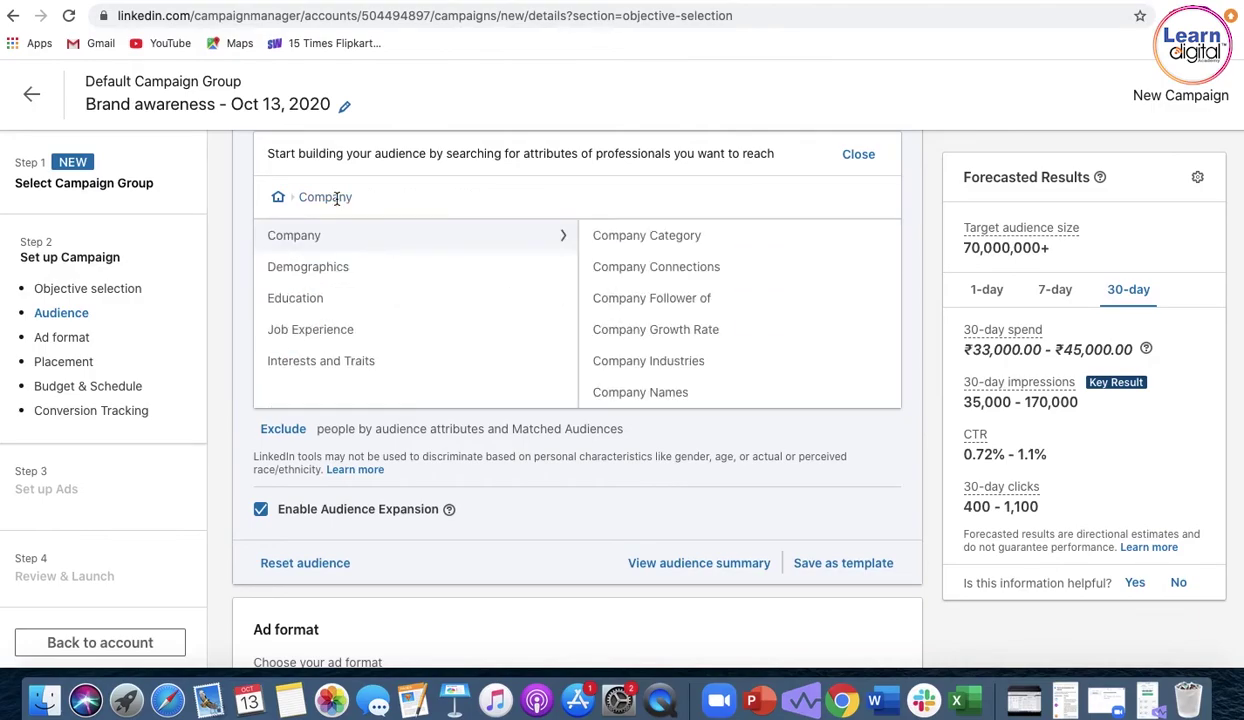
left_click(676, 340)
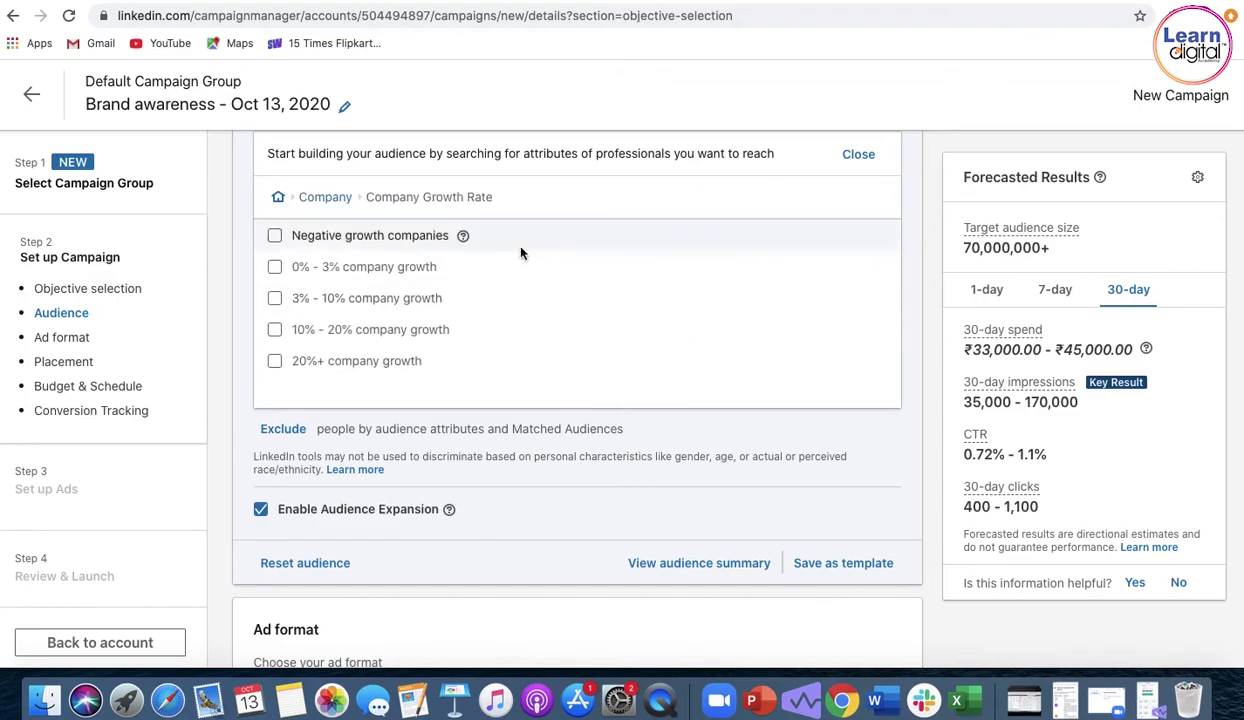
left_click(334, 201)
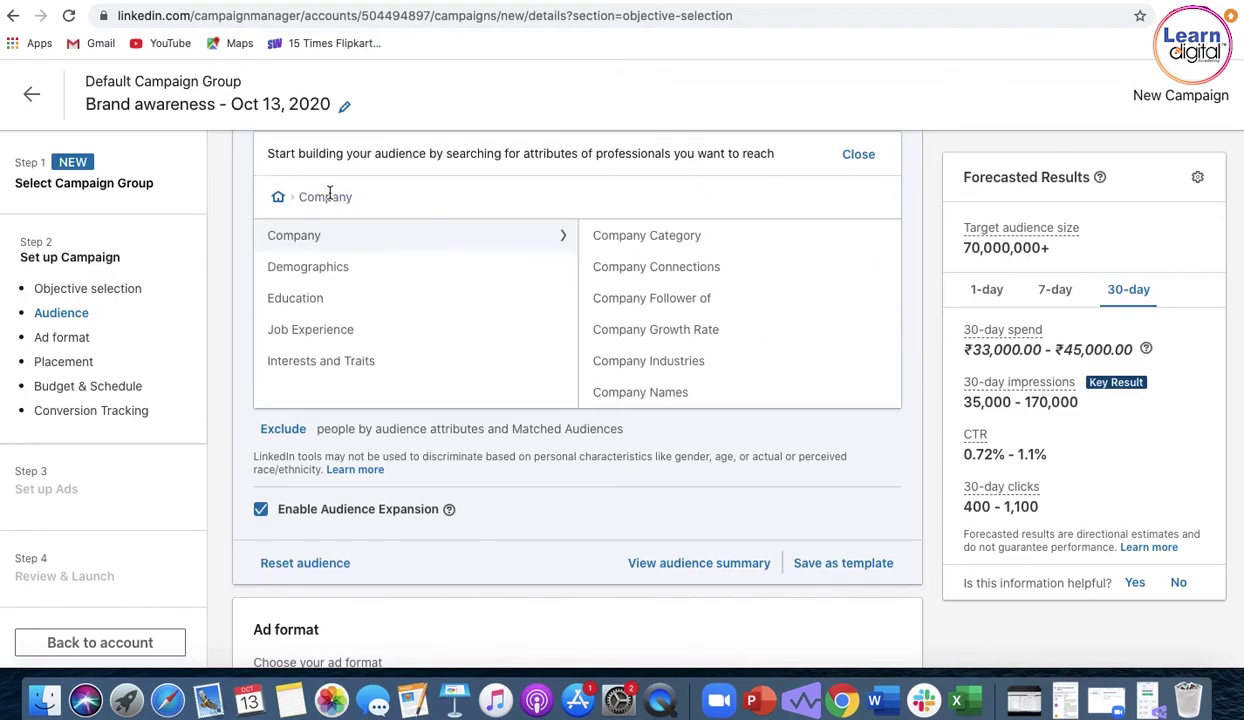